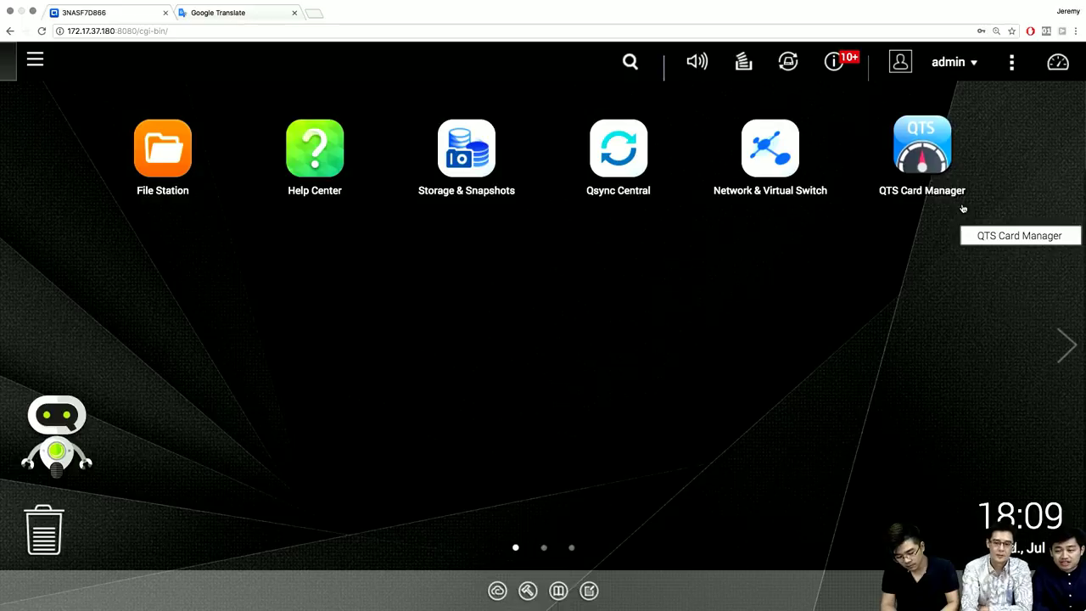
Step: Open QTS Card Manager and maximize its window
click(922, 167)
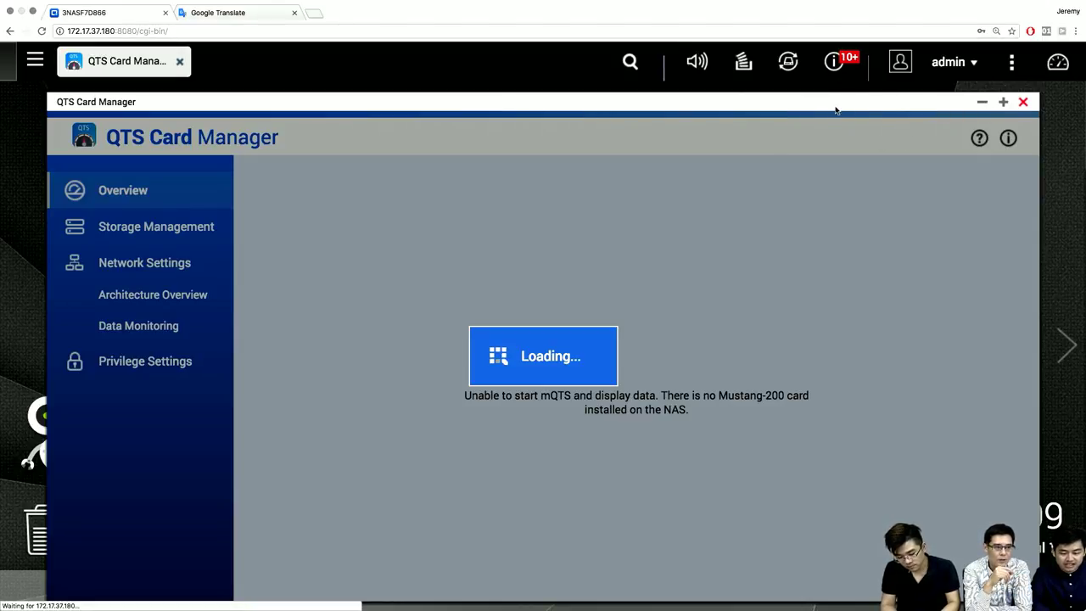
click(1003, 102)
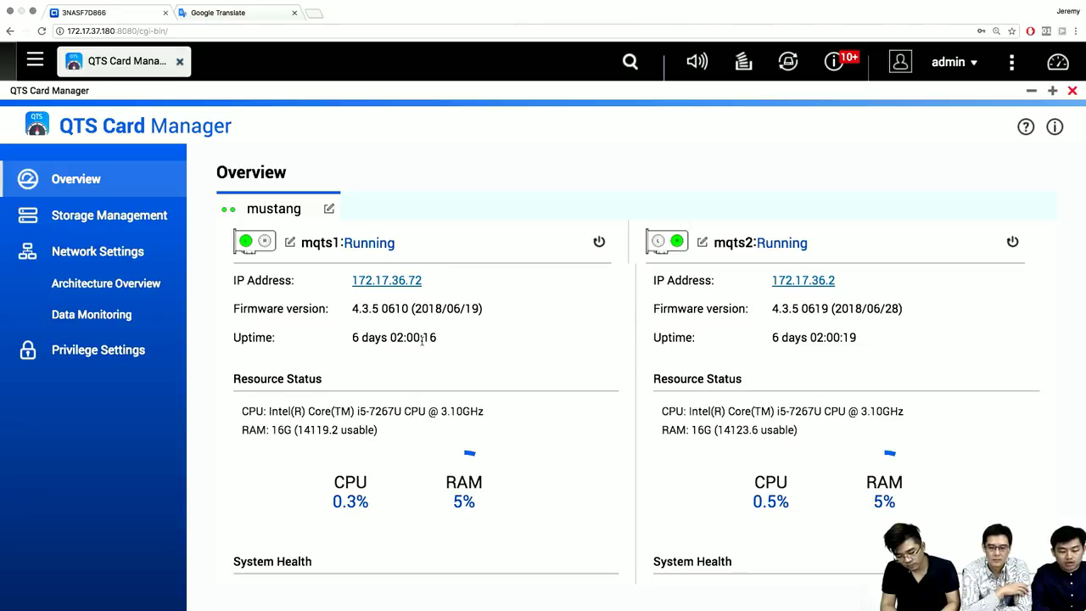
Step: Examine the mqts1 and mqts2 overview for resource status, system health, disk health, storage and network information
scroll(524, 363, down, 3)
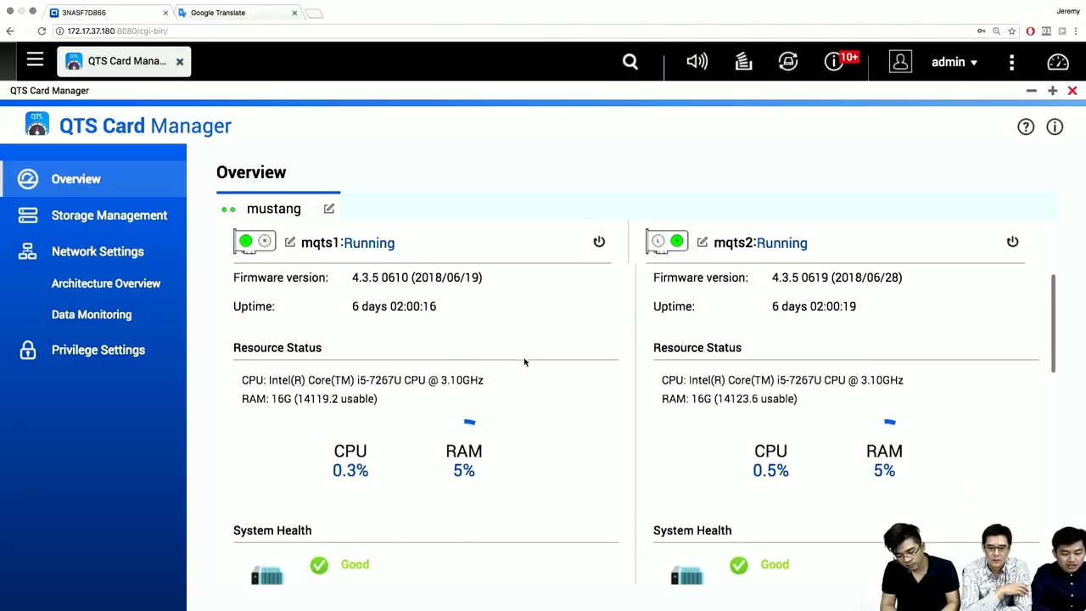
scroll(524, 360, down, 1)
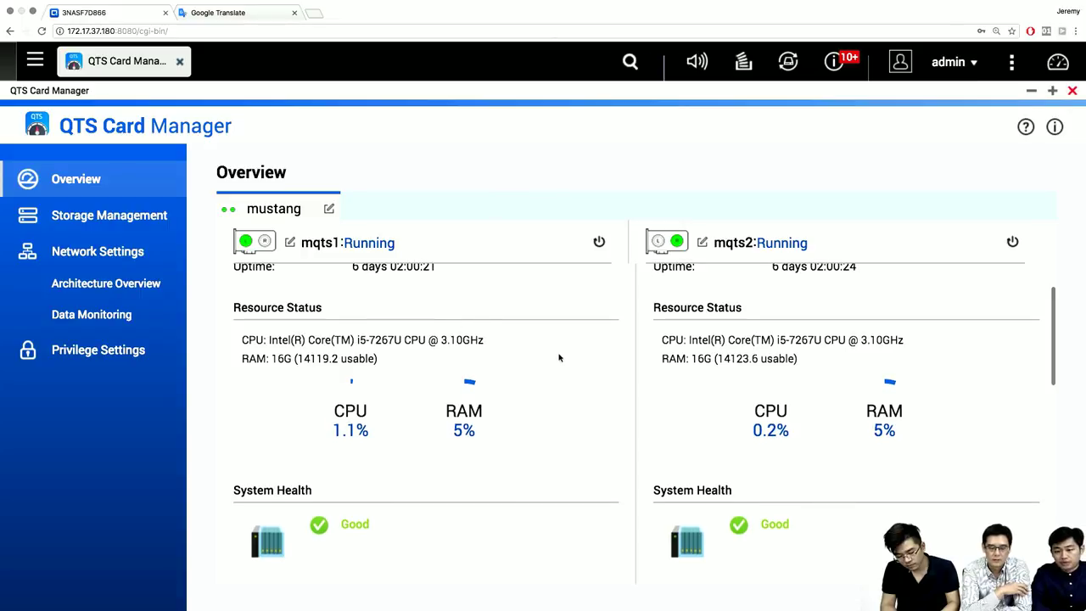
scroll(560, 384, down, 1)
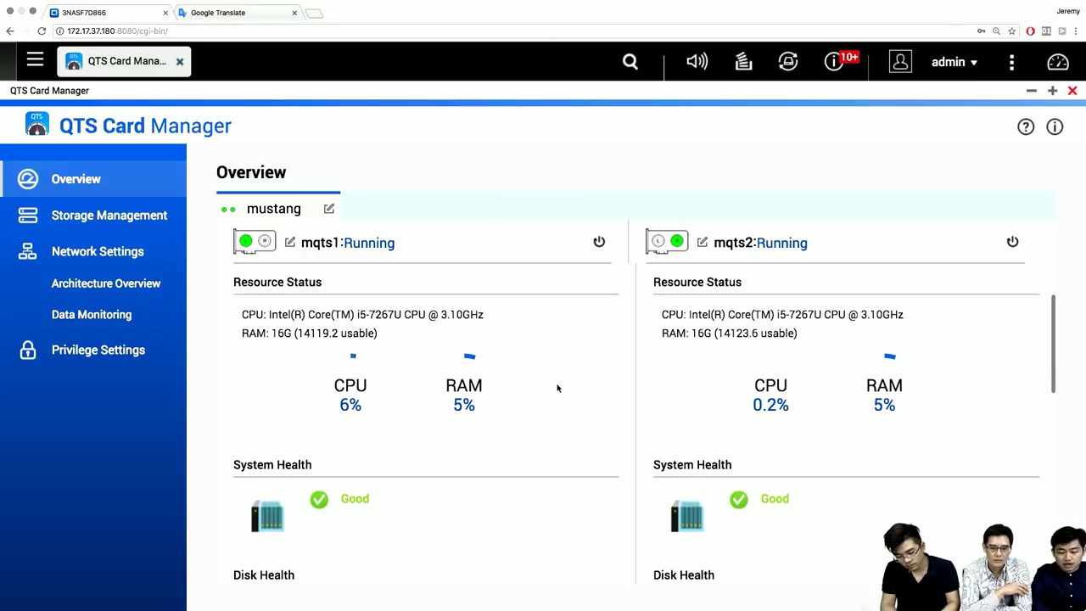
scroll(681, 451, down, 3)
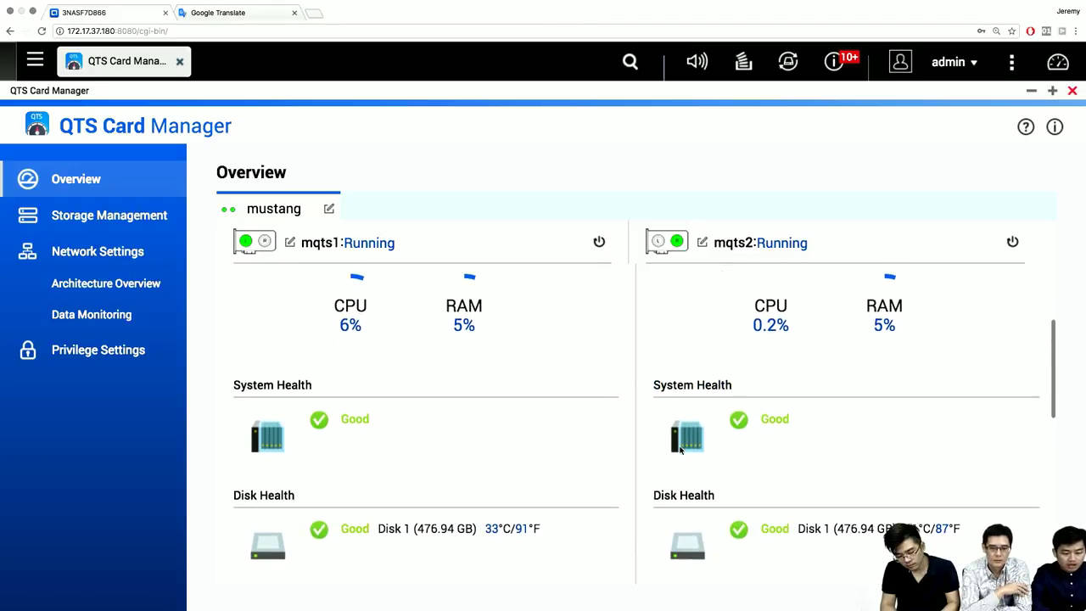
scroll(617, 436, down, 1)
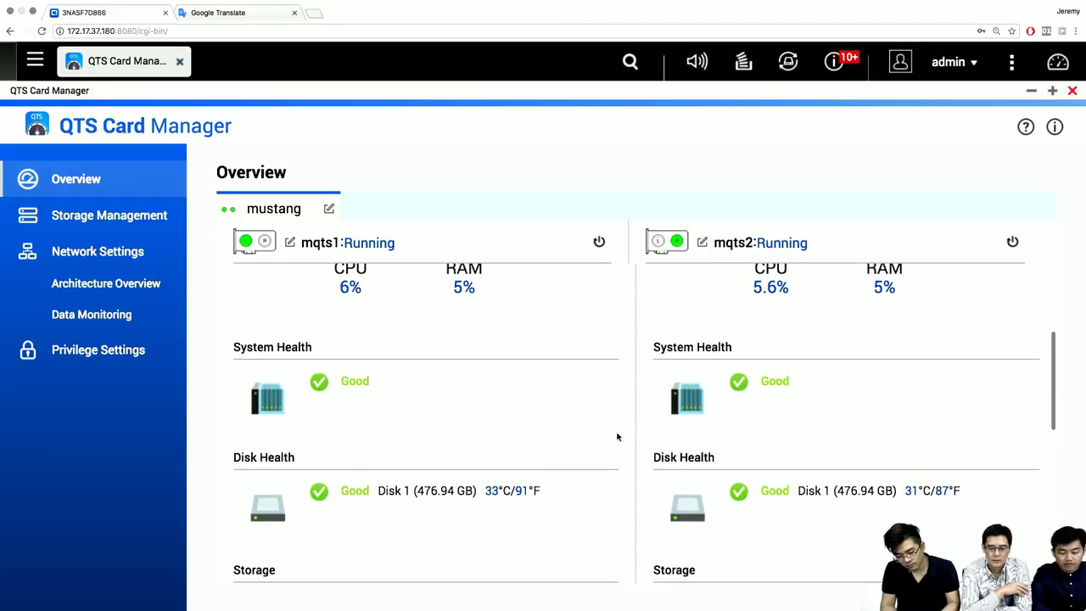
scroll(616, 439, down, 1)
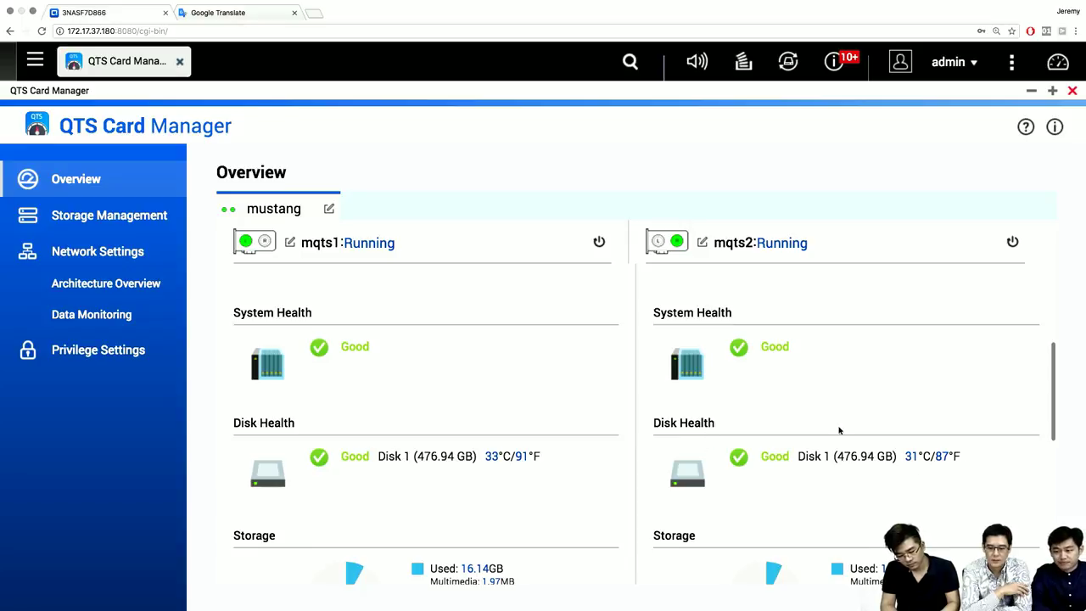
scroll(887, 450, up, 5)
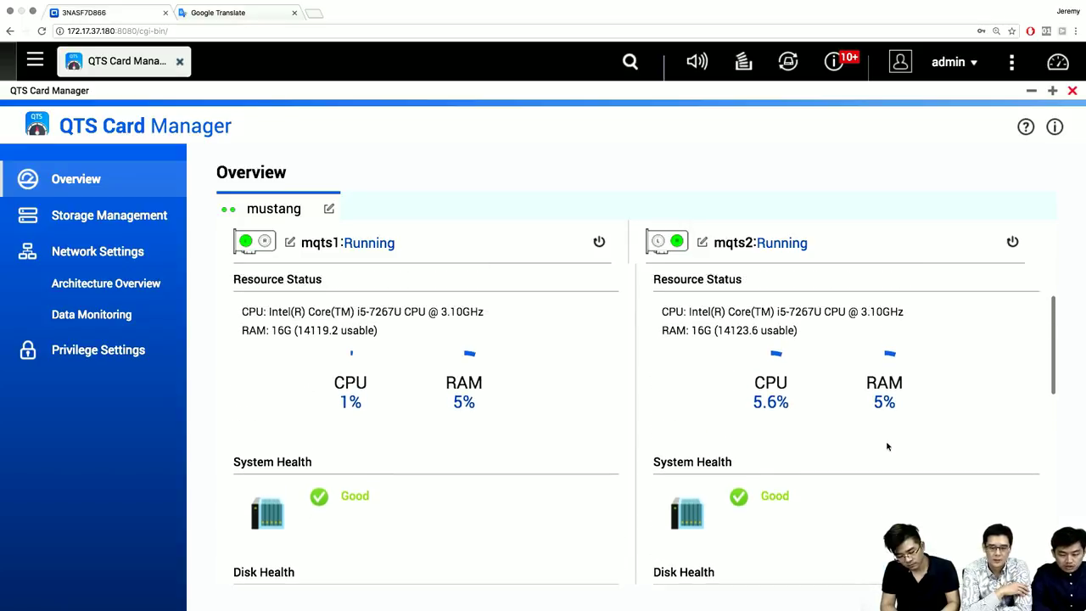
scroll(849, 420, down, 3)
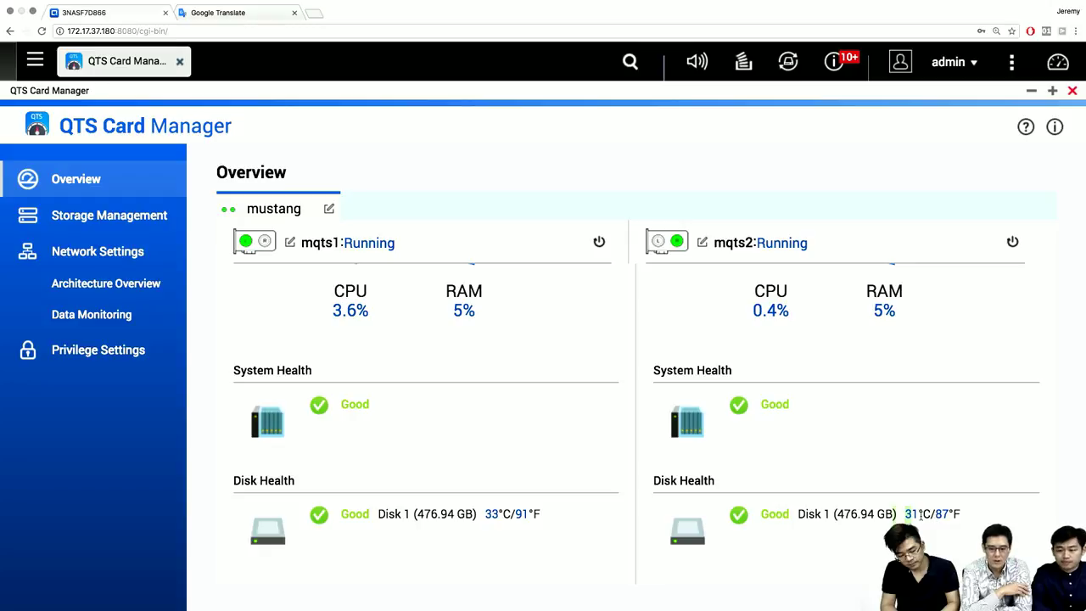
scroll(920, 514, down, 5)
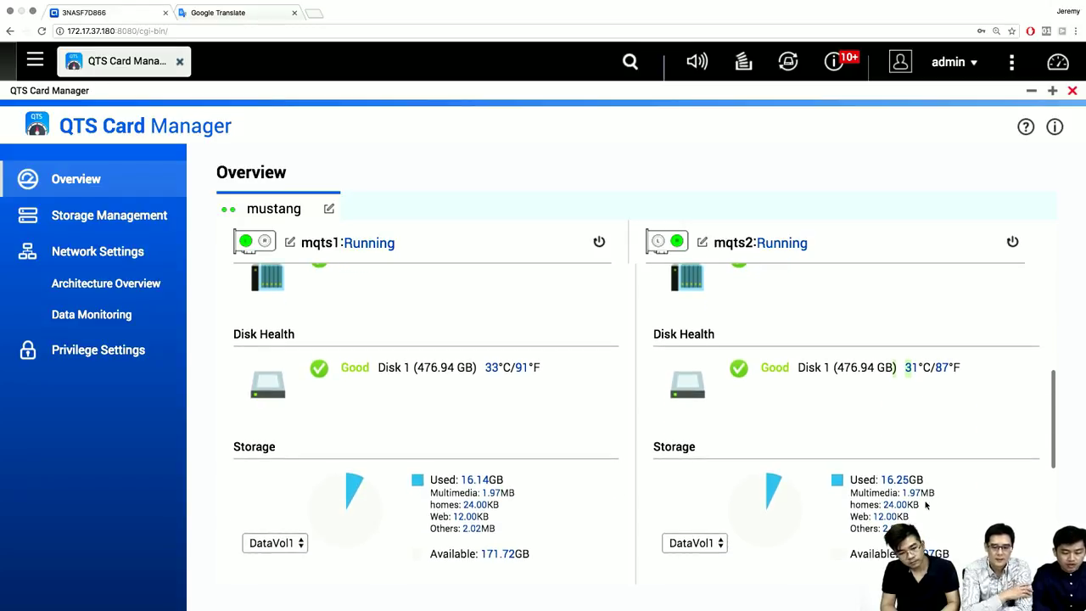
scroll(993, 464, down, 2)
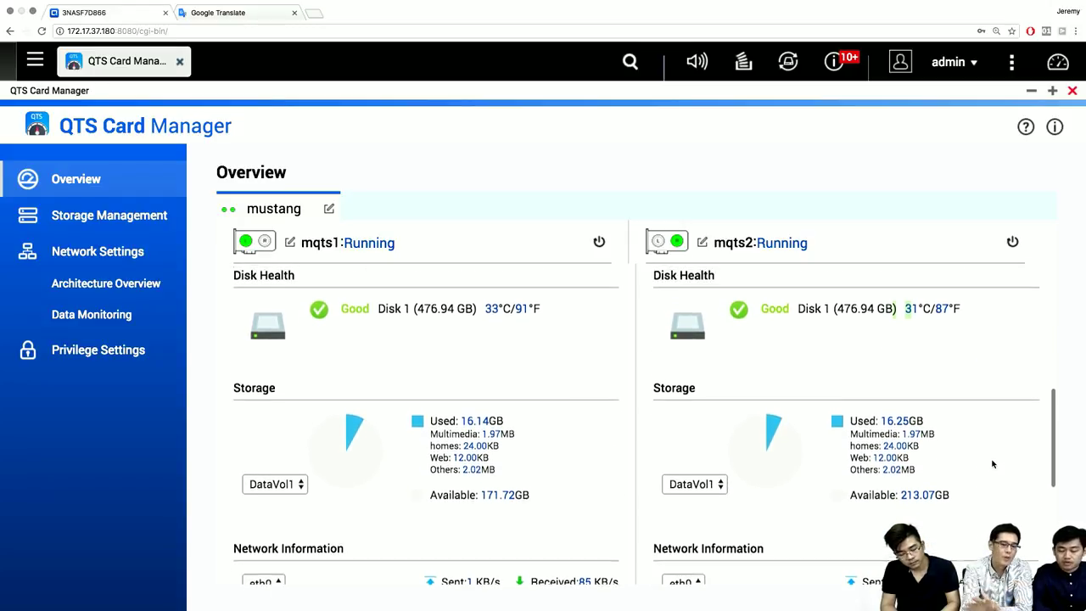
scroll(987, 425, down, 1)
scroll(987, 425, up, 1)
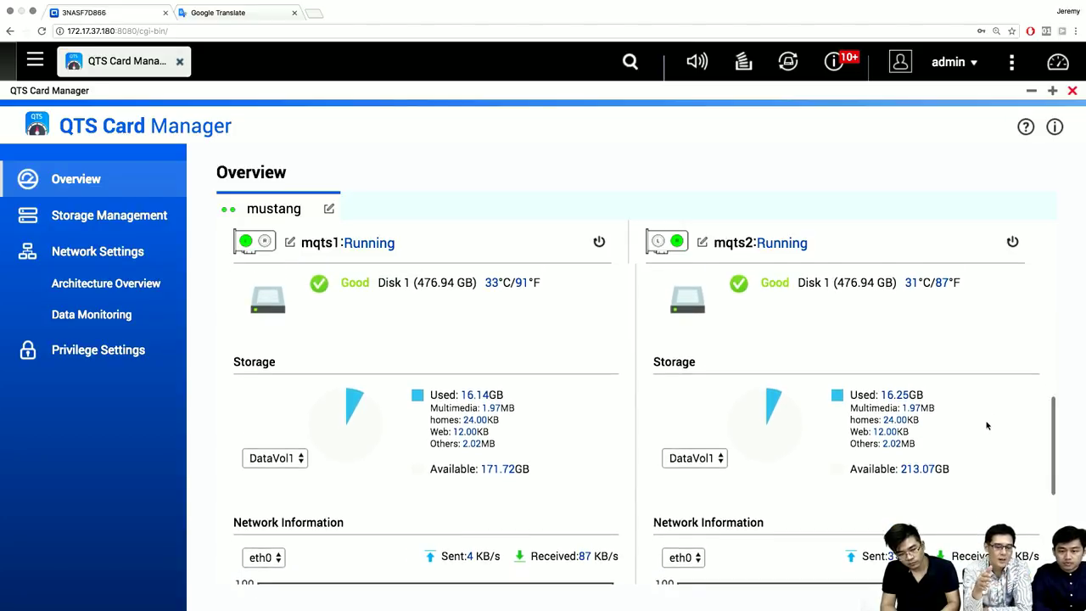
scroll(987, 425, up, 3)
scroll(987, 425, up, 8)
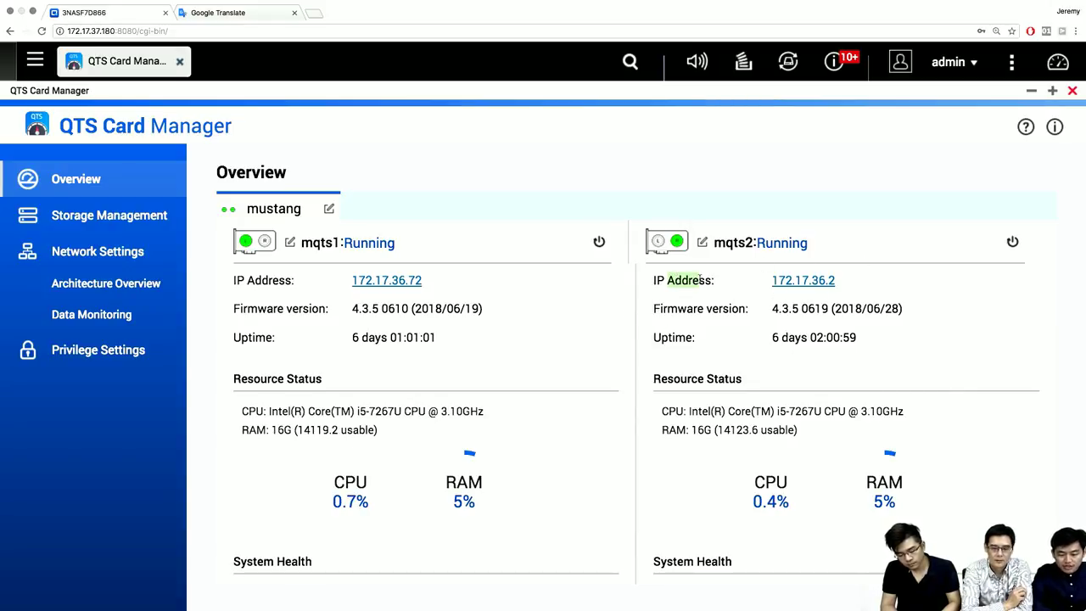
Step: Open the mqts2 web interface from its IP address in the overview and log in to mQTS
click(796, 283)
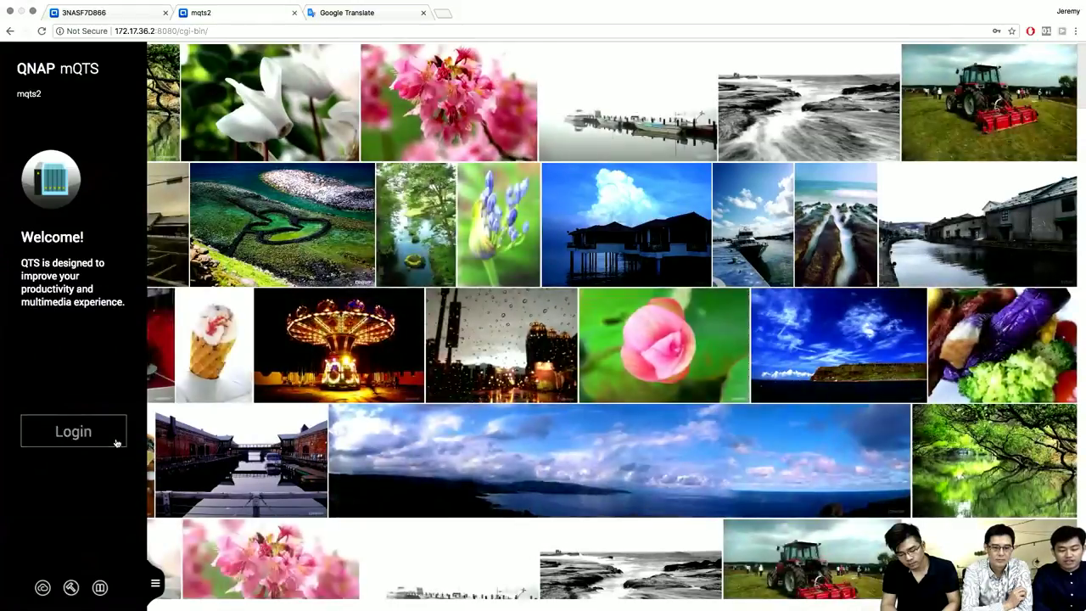
click(116, 442)
click(552, 436)
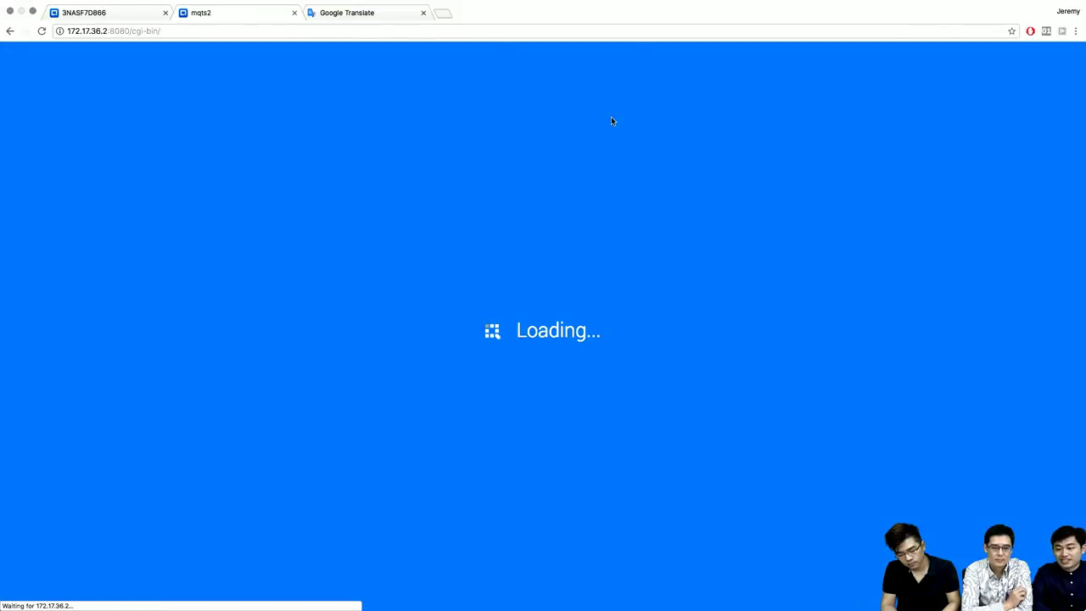
Step: Return to the QTS Card Manager page and close the mqts2 page
click(87, 13)
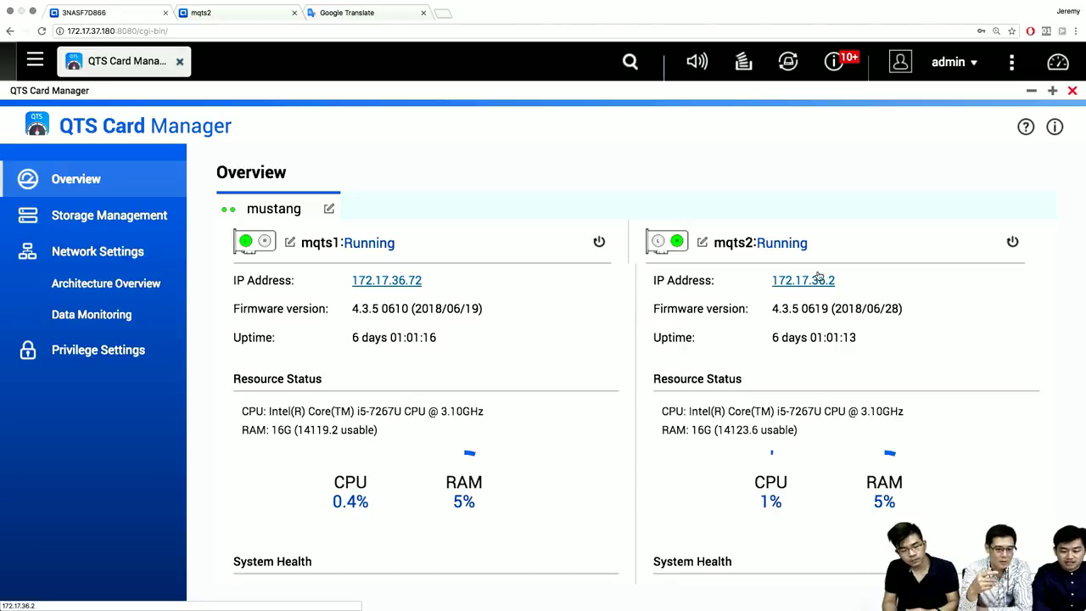
mouse_move(283, 10)
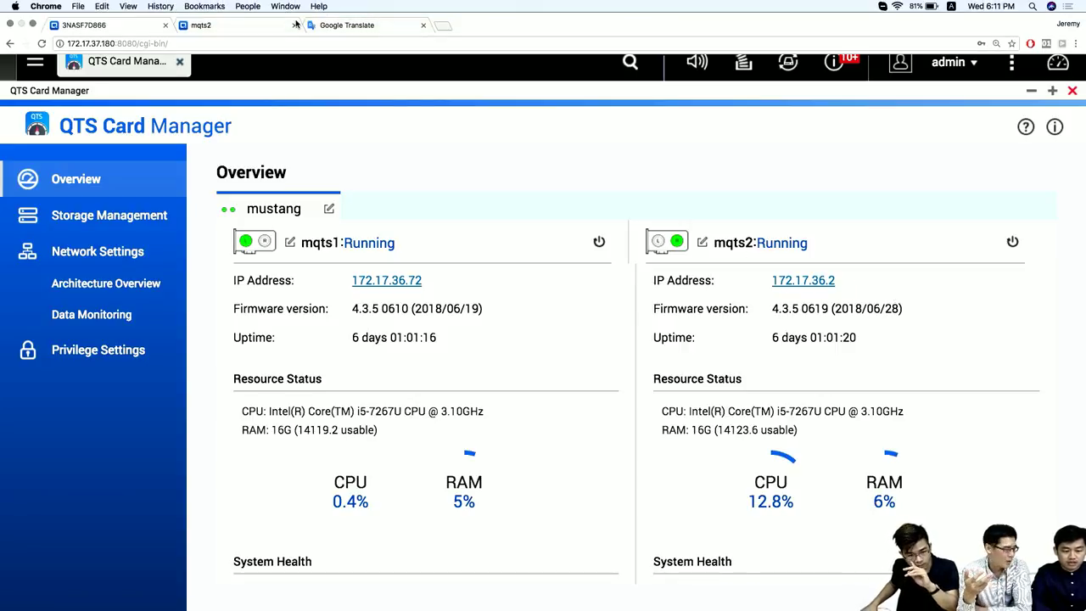
click(295, 26)
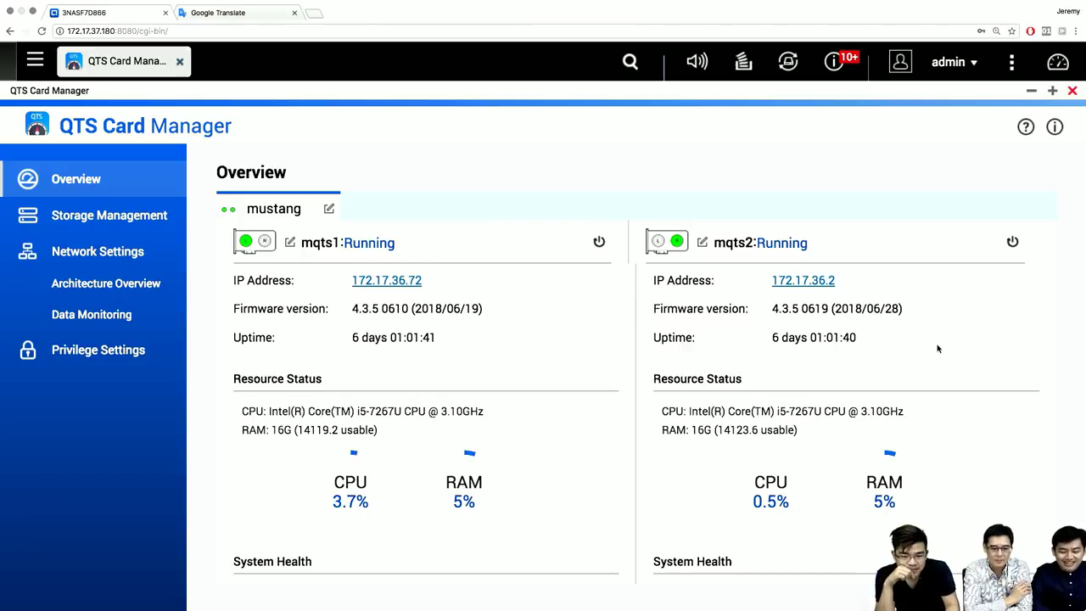
Step: Review the network graphs, CPU temperatures and online users for mqts1 and mqts2 in the overview
scroll(937, 349, down, 5)
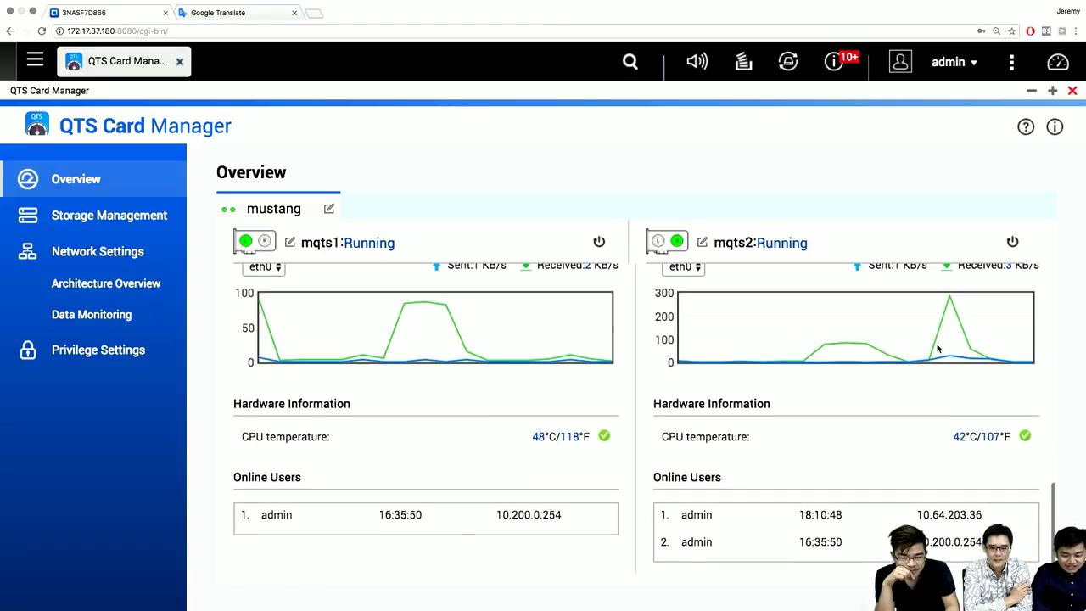
scroll(761, 515, down, 1)
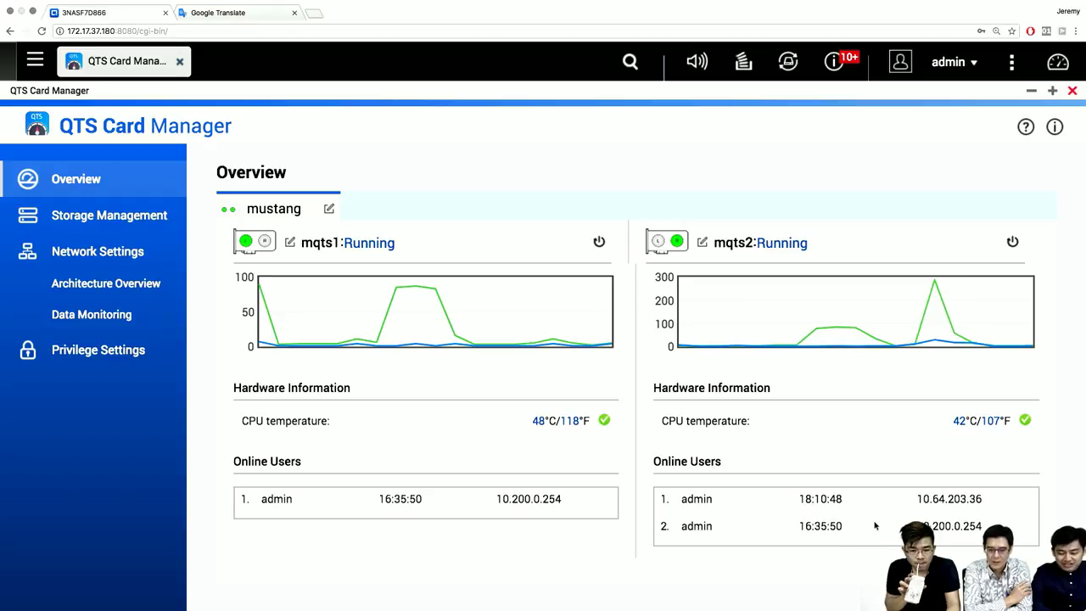
scroll(758, 414, up, 1)
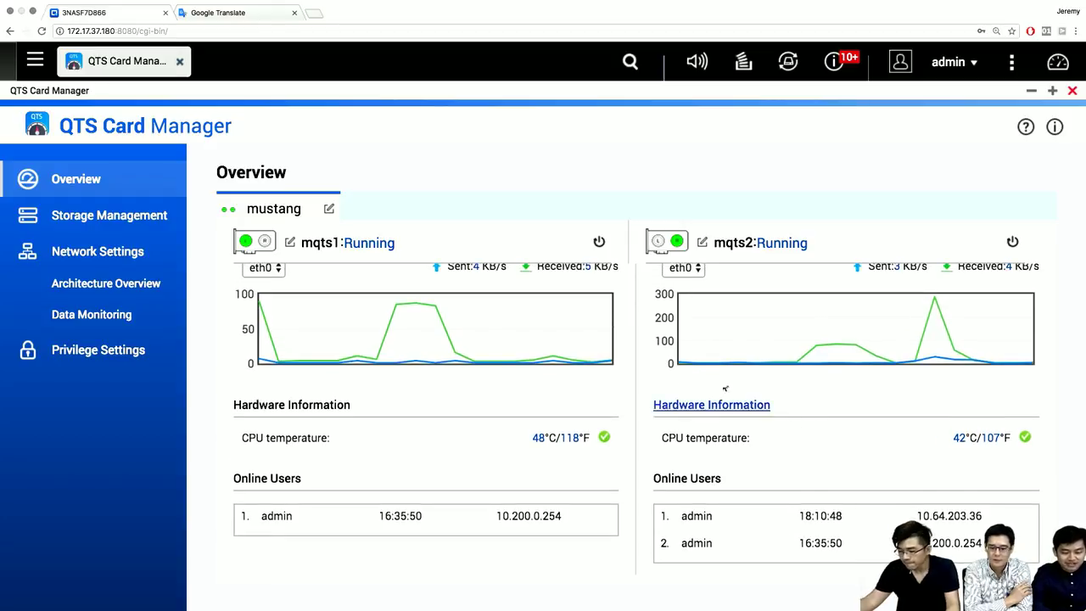
Step: Preview the iSCSI disk creation wizard for mqts1 in Storage Management and cancel it
click(137, 215)
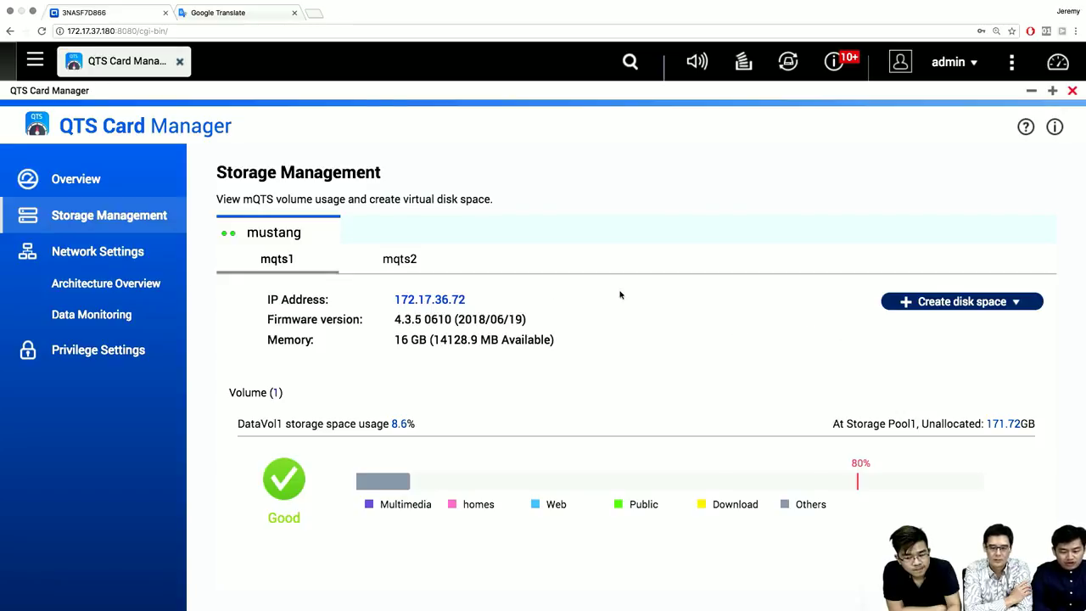
click(968, 302)
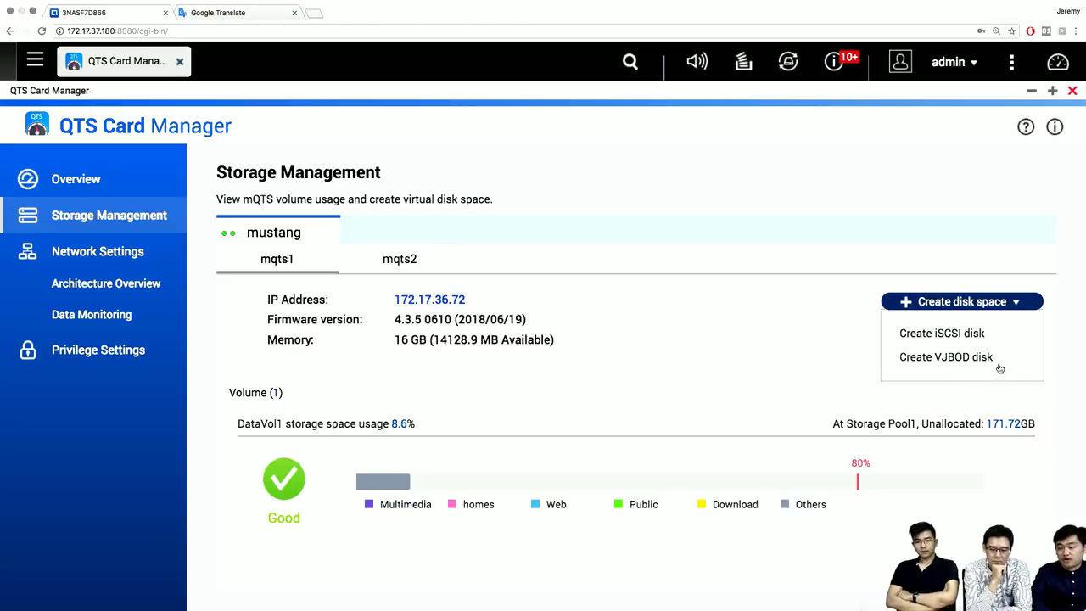
click(968, 336)
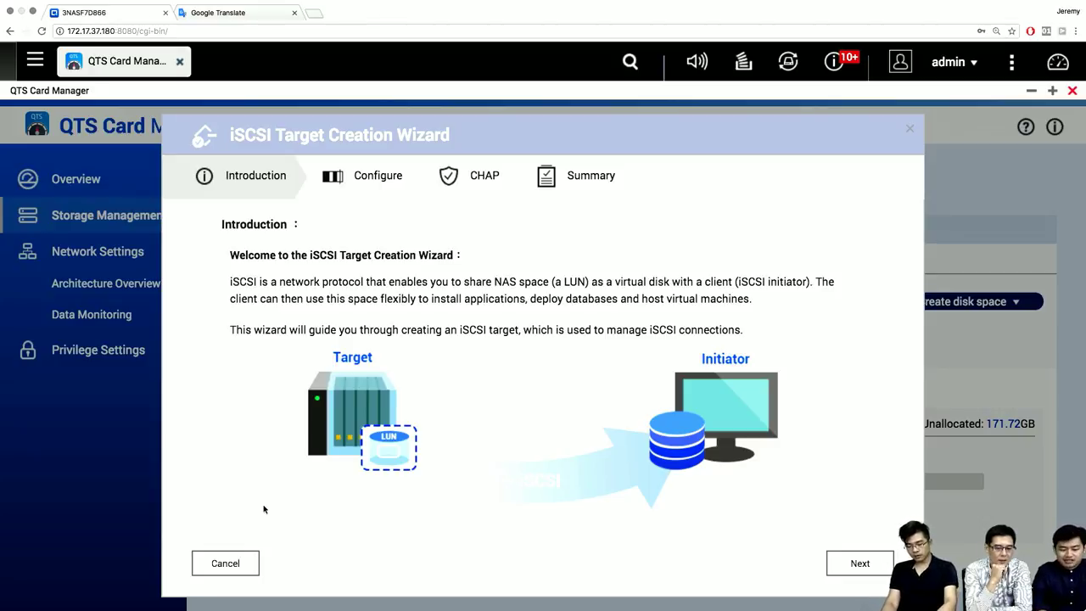
click(227, 553)
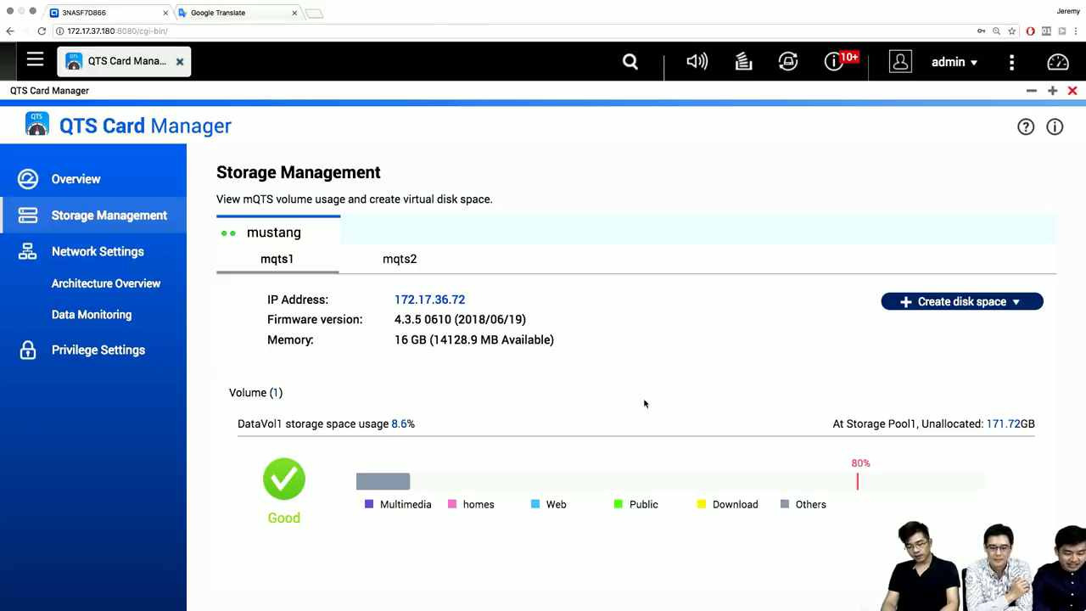
Step: View the network architecture overview and the data monitoring details for mqts2
click(125, 284)
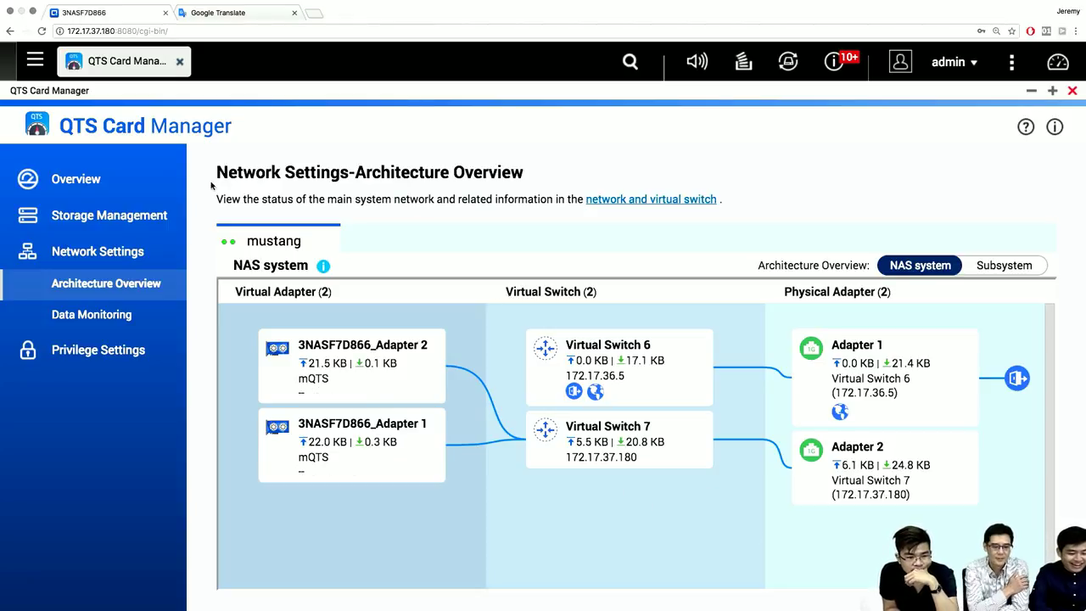
click(110, 314)
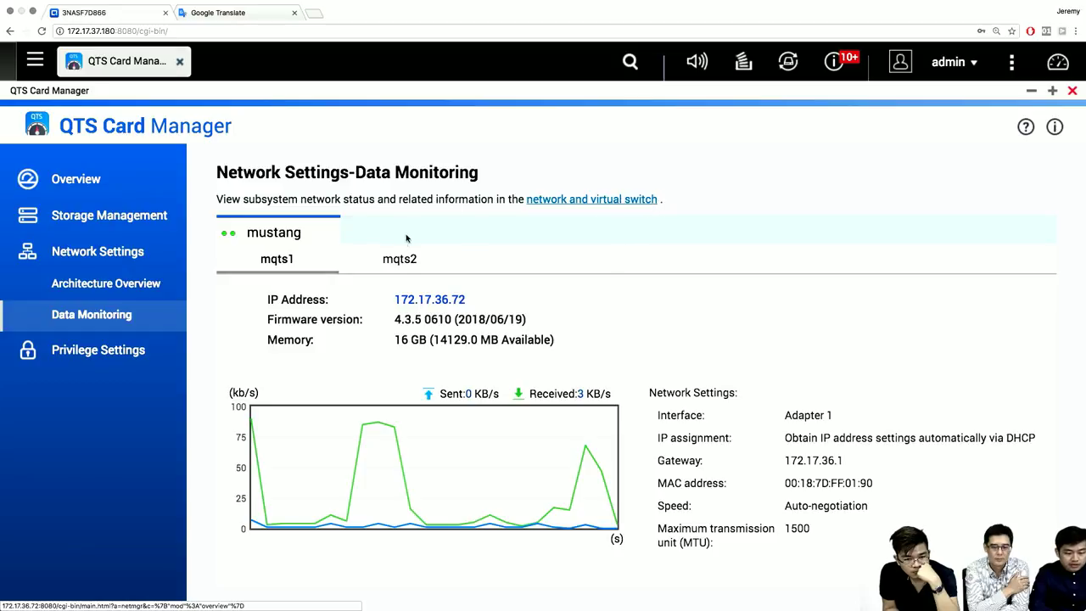
click(395, 260)
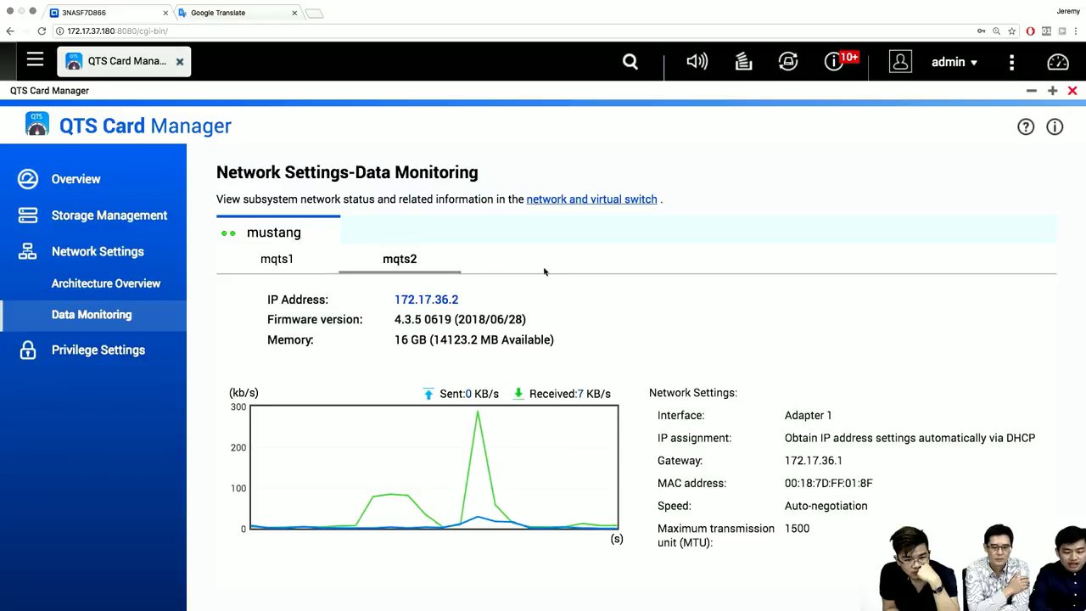
Step: View Network & Virtual Switch on mqts2 through the data monitoring link and return to QTS Card Manager
click(632, 199)
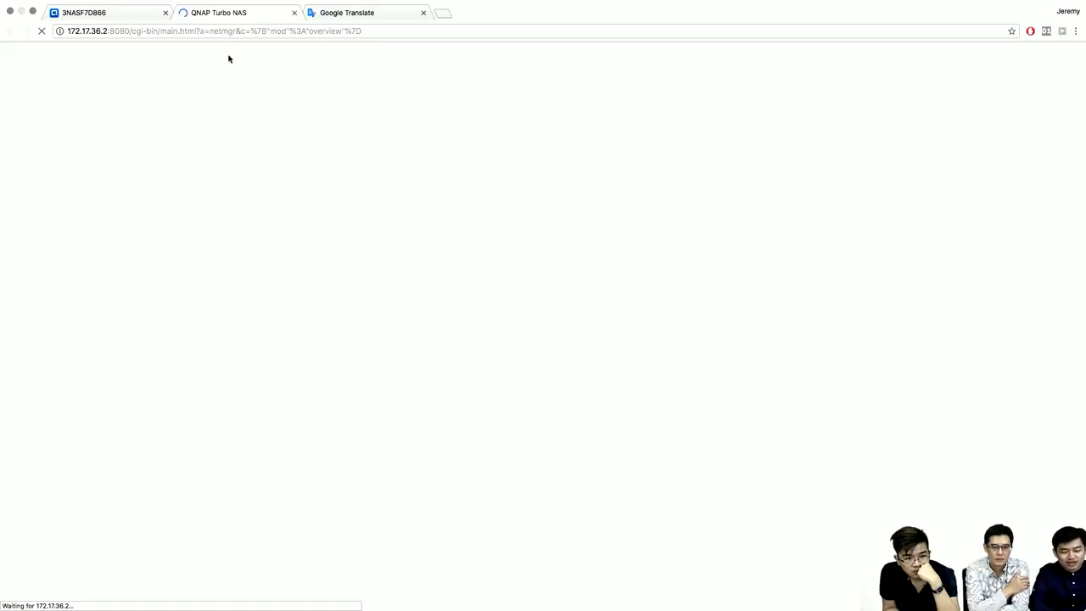
click(95, 12)
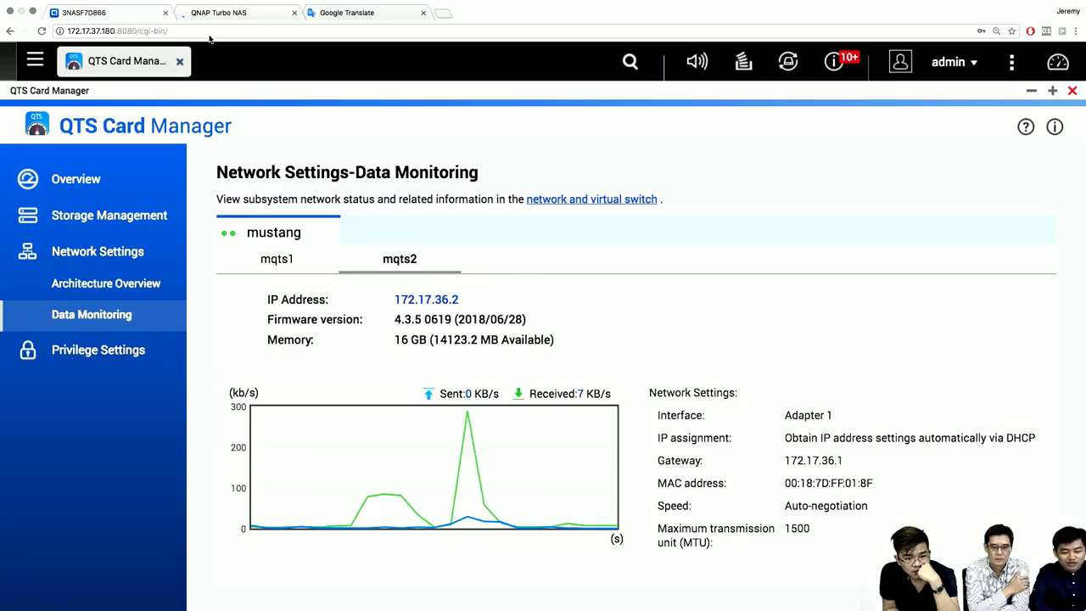
click(222, 13)
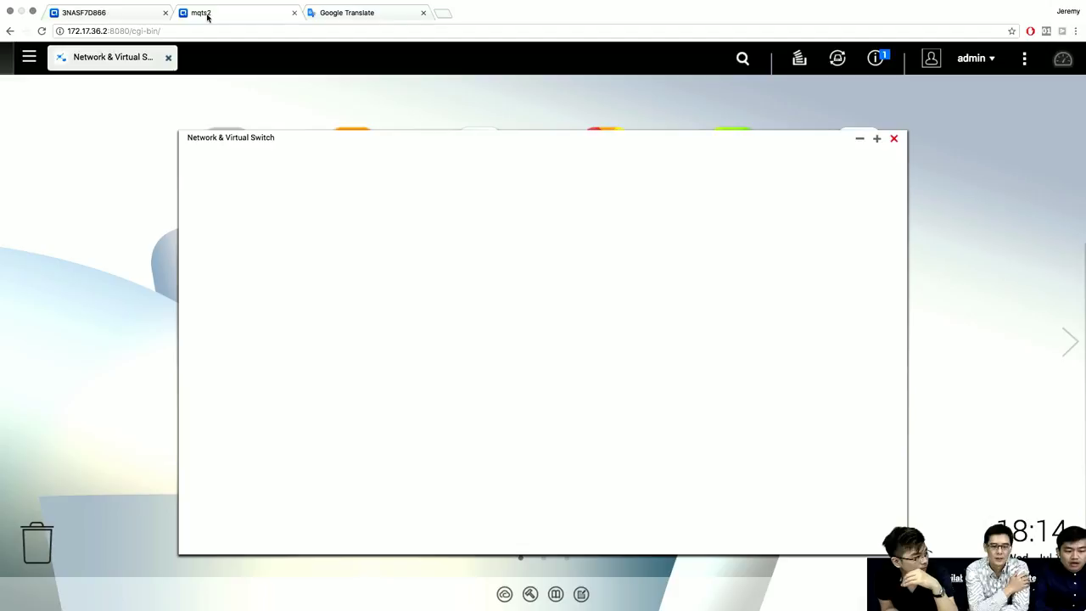
click(117, 15)
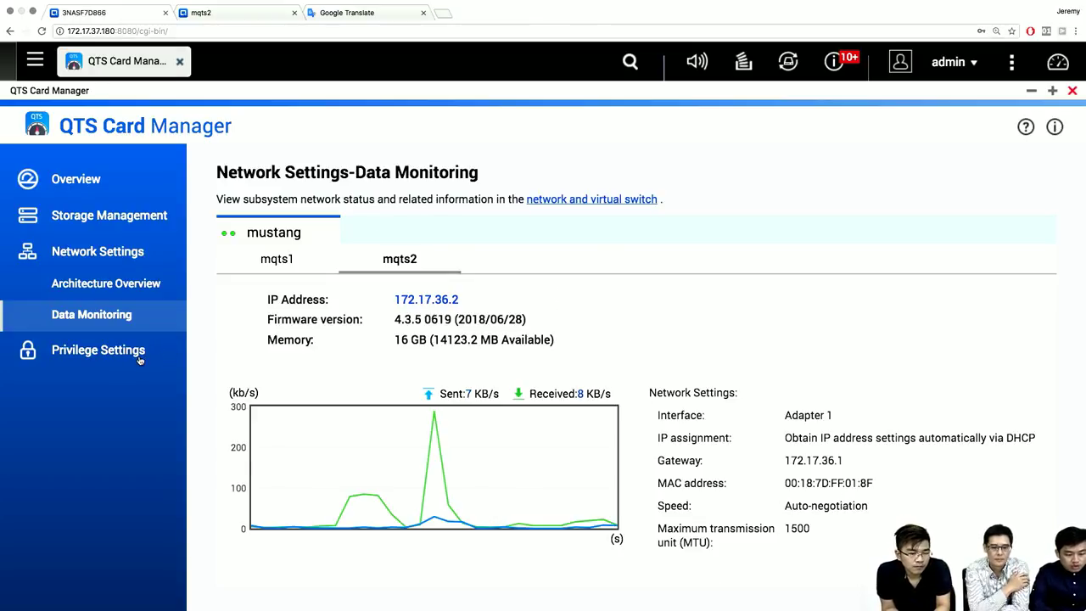
Step: Open Privilege Settings in QTS Card Manager and close the separate mqts2 page
click(98, 349)
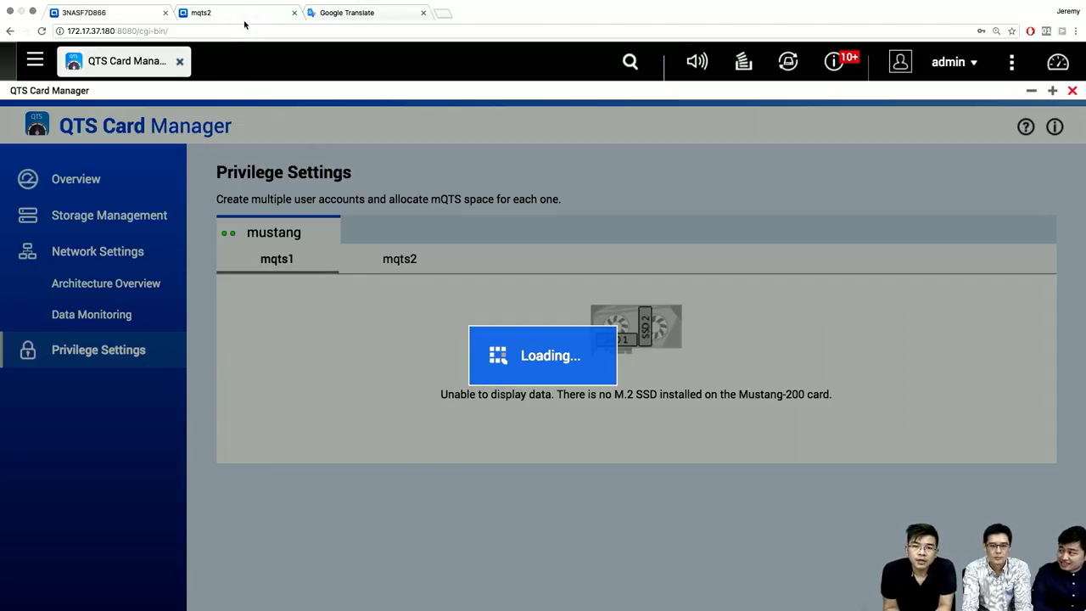
click(294, 13)
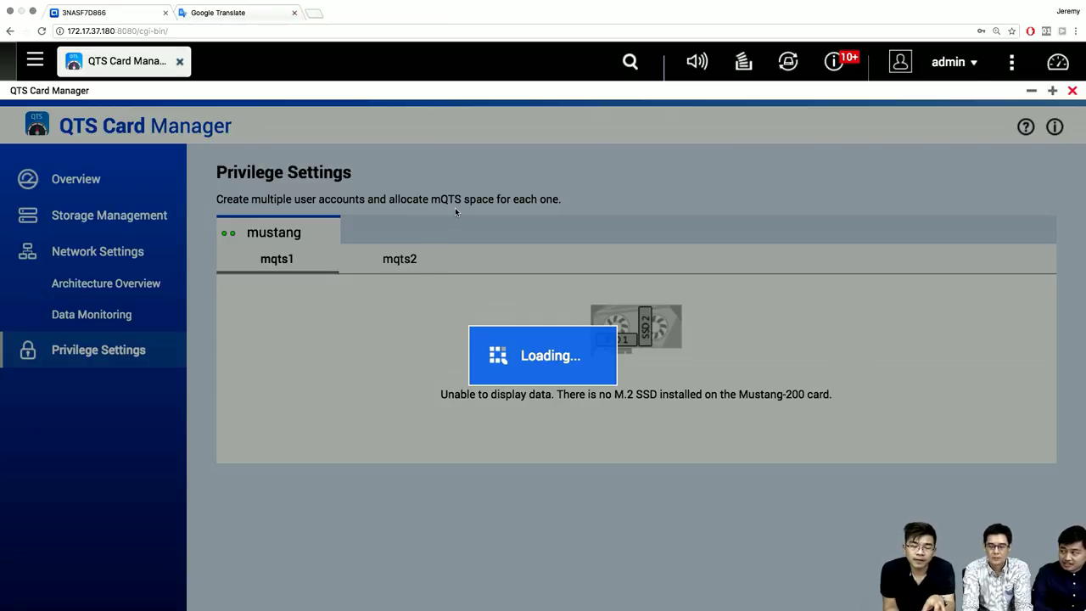